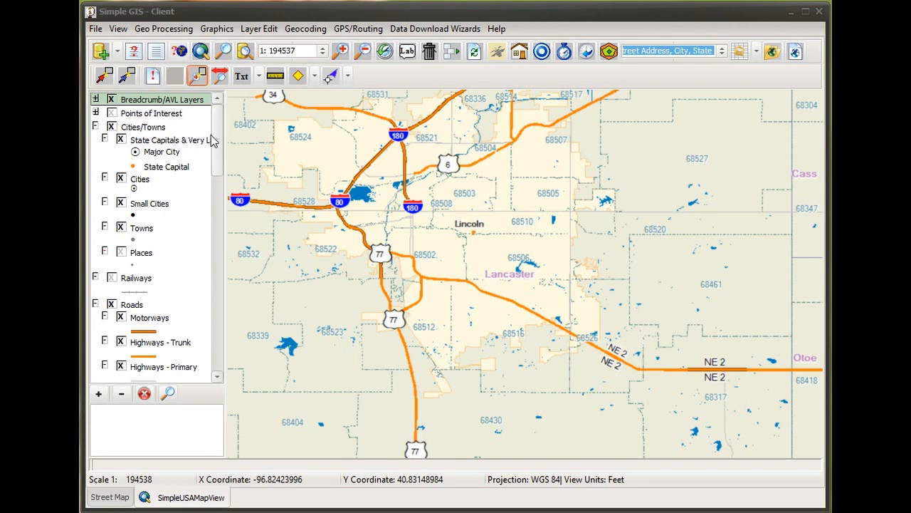
Expand the Boundaries group in the layer list and make the City/Town Boundaries layer active.
{"action": "left_click_drag", "start_coordinate": [221, 145], "coordinate": [212, 258]}
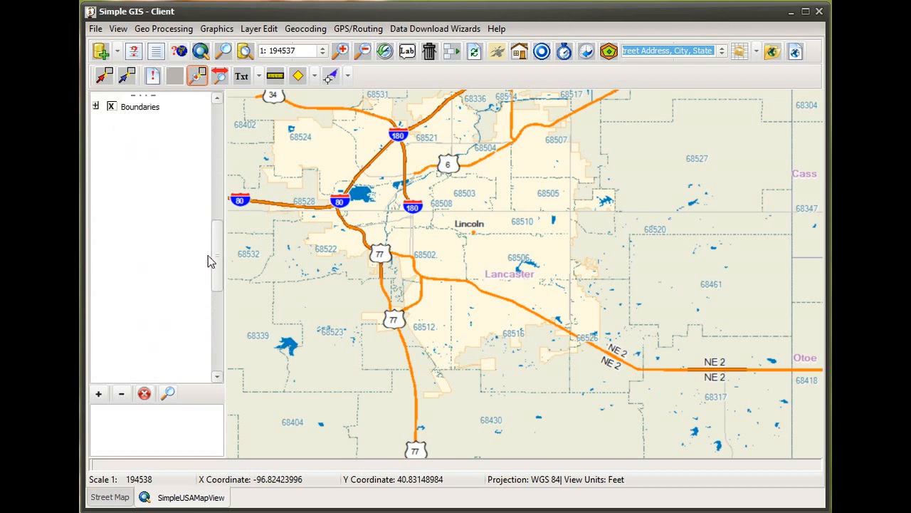
{"action": "scroll", "coordinate": [178, 201], "scroll_direction": "up", "scroll_amount": 5}
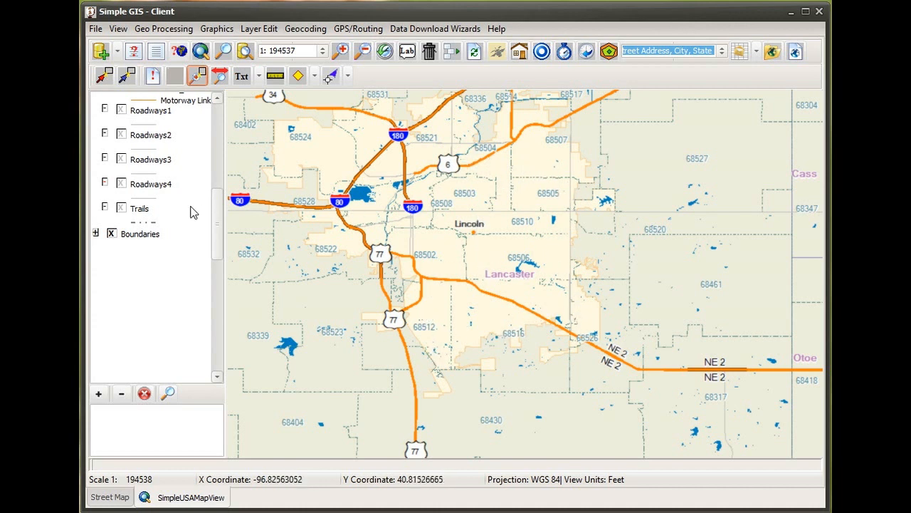
{"action": "left_click", "coordinate": [95, 233]}
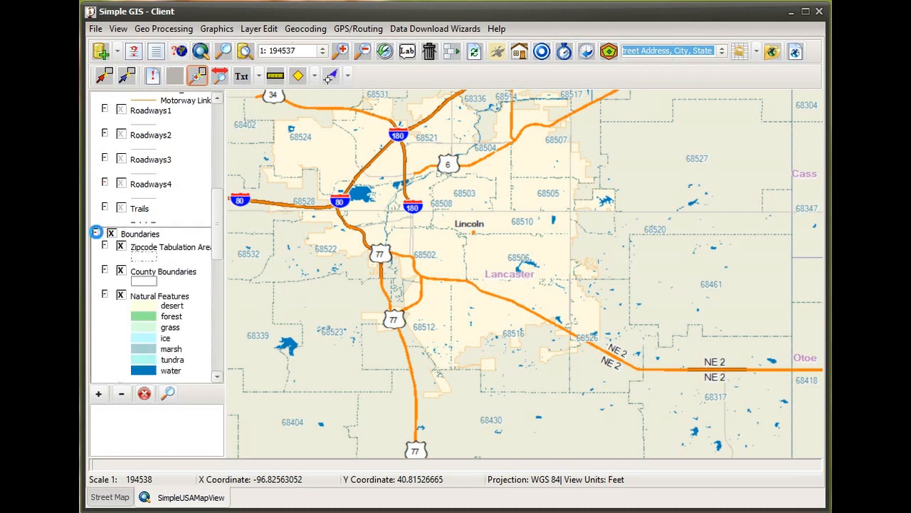
{"action": "scroll", "coordinate": [168, 257], "scroll_direction": "down", "scroll_amount": 3}
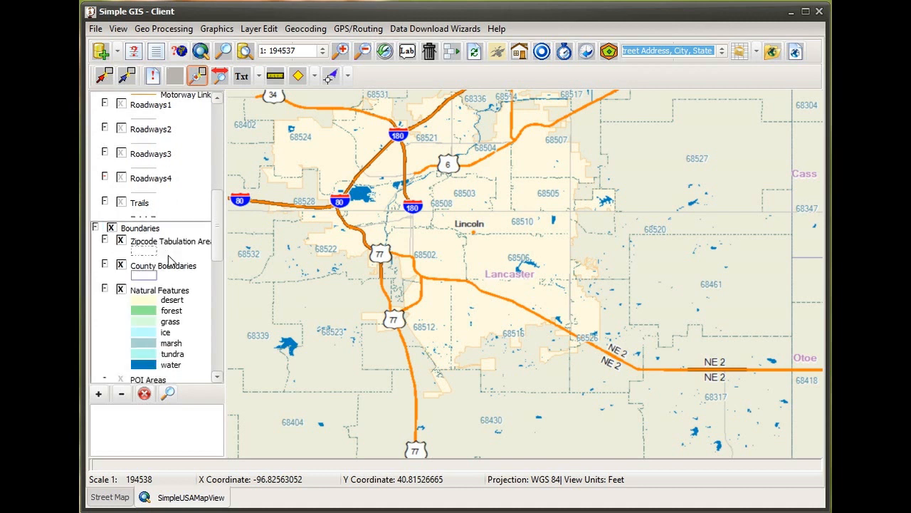
{"action": "scroll", "coordinate": [171, 262], "scroll_direction": "down", "scroll_amount": 6}
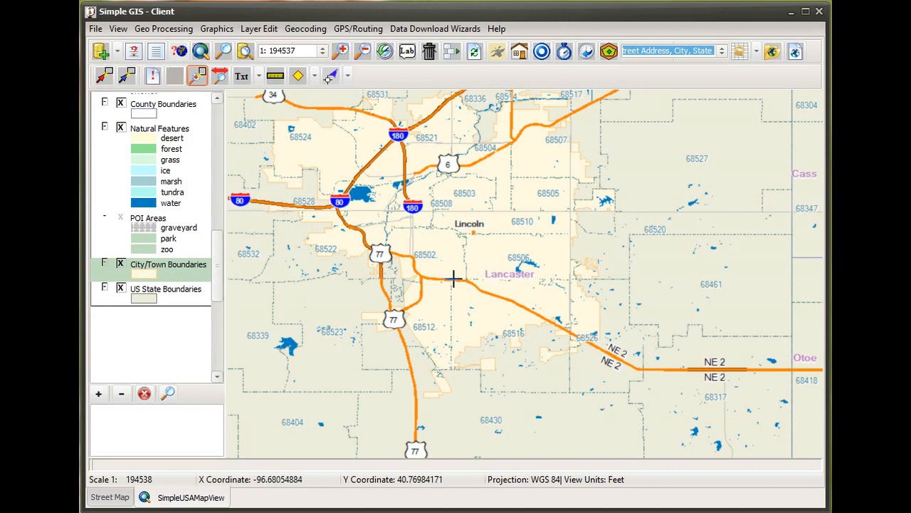
Identify the Lincoln city boundary on the map and review its name and type attributes.
{"action": "left_click", "coordinate": [157, 85]}
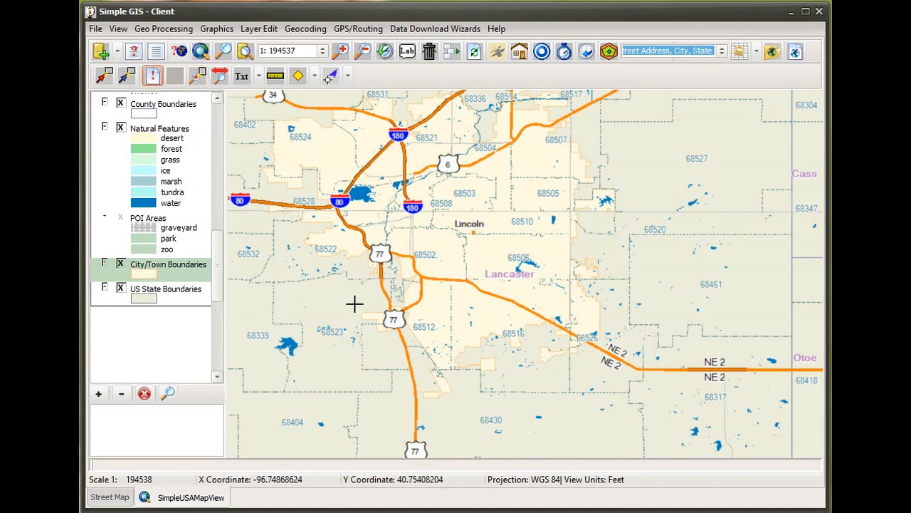
{"action": "left_click", "coordinate": [460, 309]}
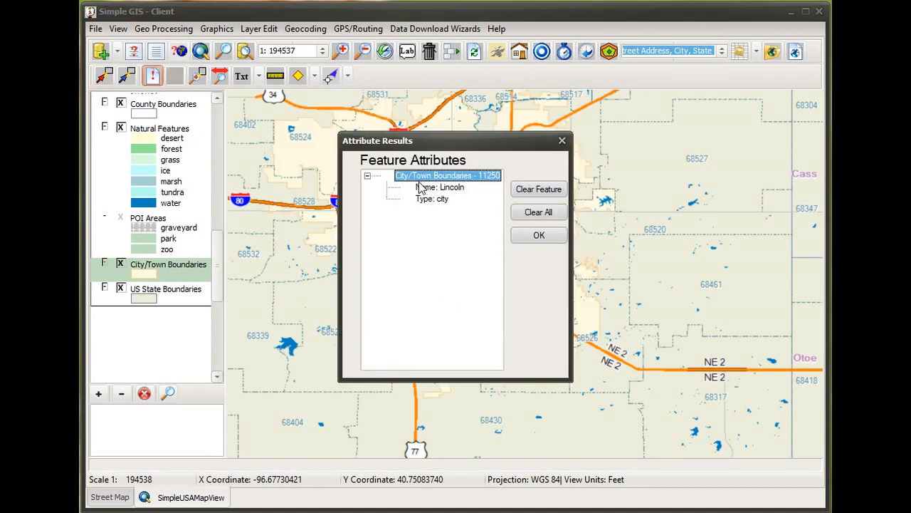
{"action": "left_click_drag", "start_coordinate": [457, 148], "coordinate": [697, 186]}
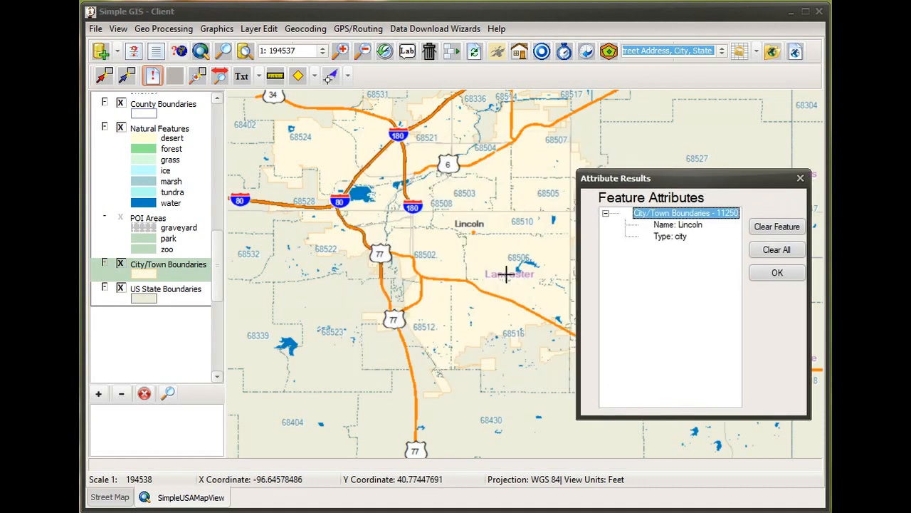
{"action": "left_click", "coordinate": [666, 225]}
{"action": "left_click", "coordinate": [668, 236]}
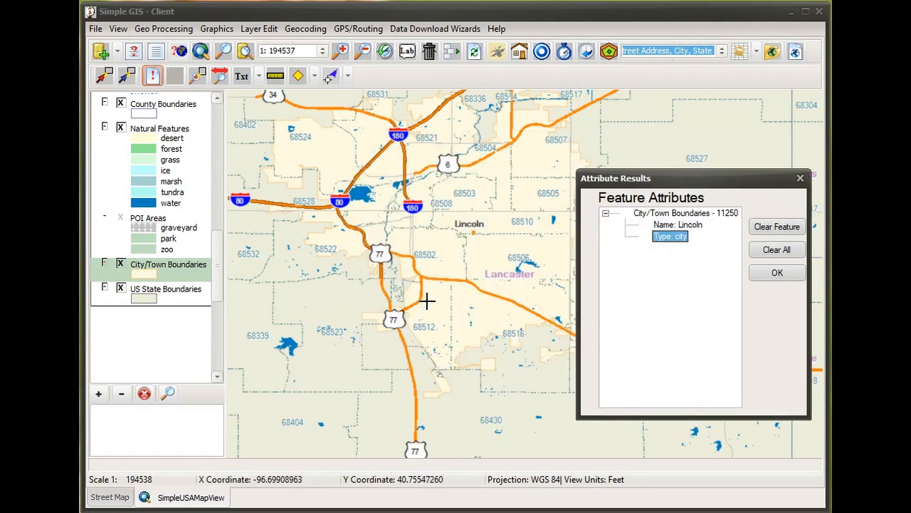
{"action": "left_click", "coordinate": [683, 226]}
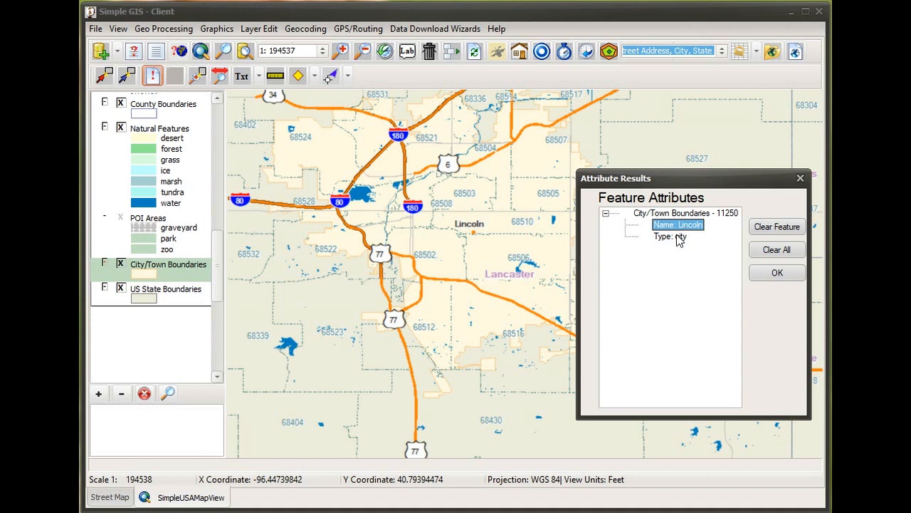
{"action": "left_click", "coordinate": [675, 238]}
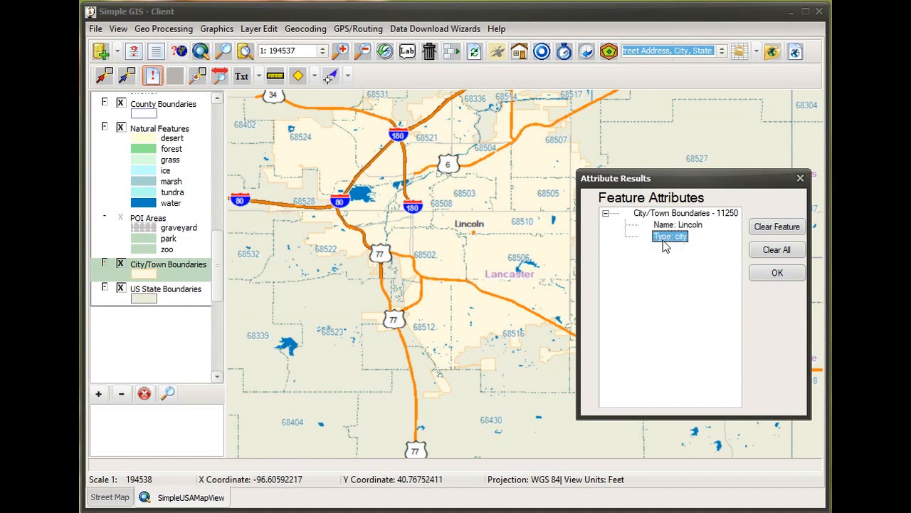
{"action": "left_click", "coordinate": [768, 280]}
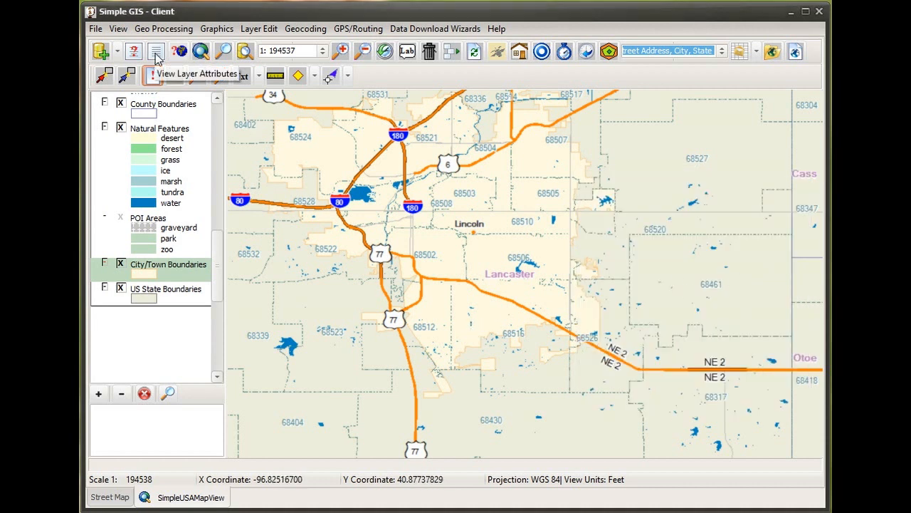
Open the City/Town Boundaries attribute table and bring up its calculated fields definition.
{"action": "left_click", "coordinate": [156, 51]}
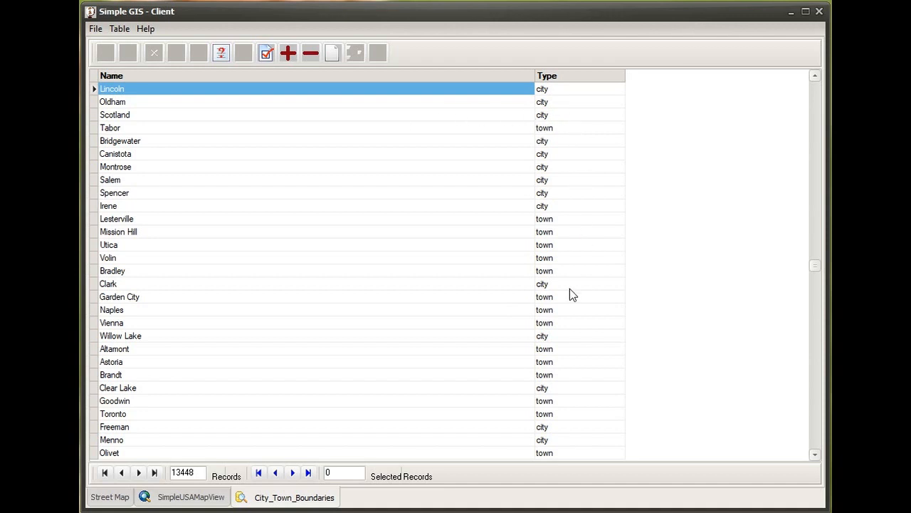
{"action": "left_click", "coordinate": [119, 29]}
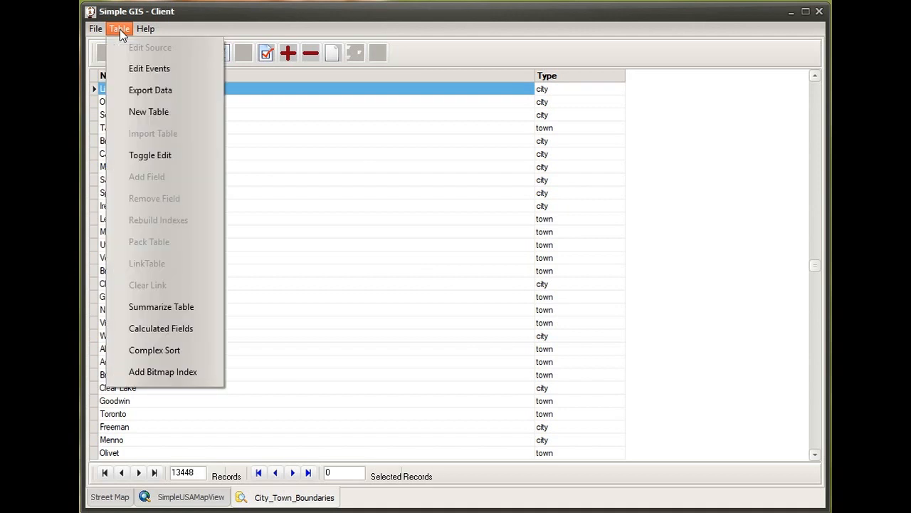
{"action": "left_click", "coordinate": [150, 332]}
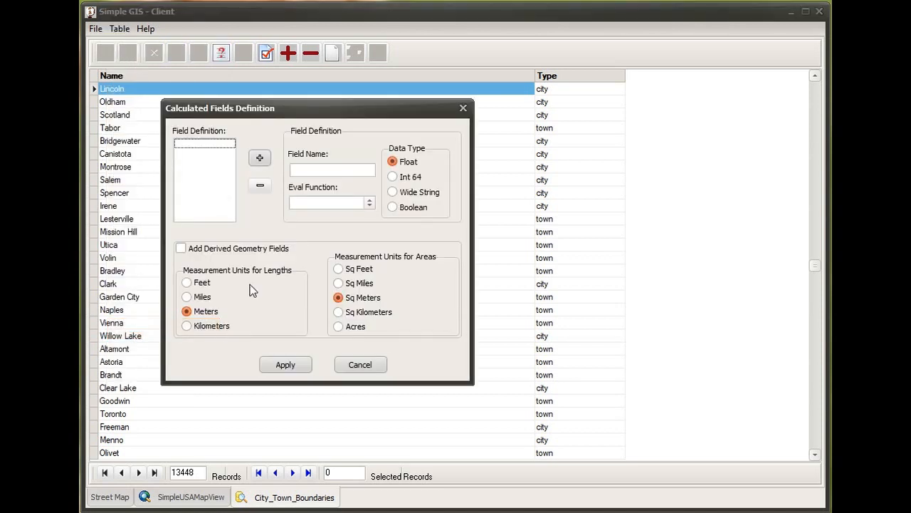
{"action": "left_click_drag", "start_coordinate": [324, 116], "coordinate": [385, 128]}
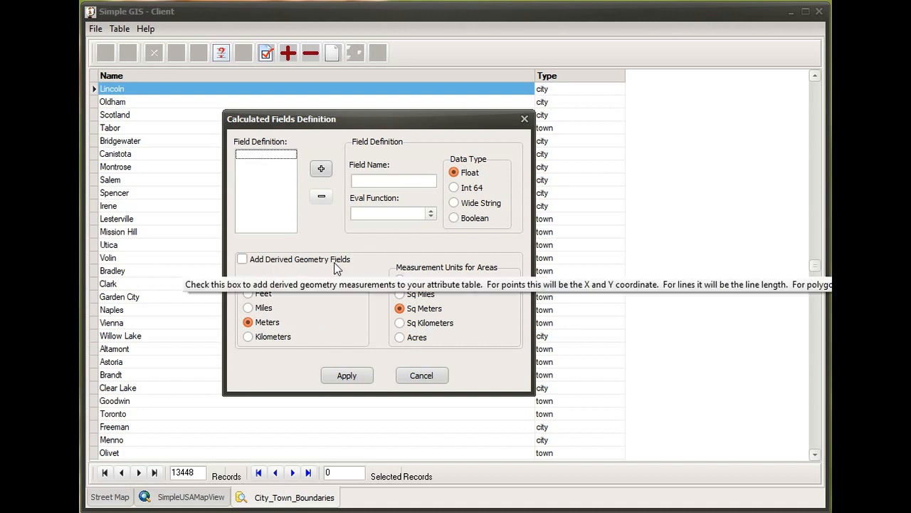
Add derived geometry fields to the table, with lengths in miles and areas in acres.
{"action": "left_click", "coordinate": [242, 260]}
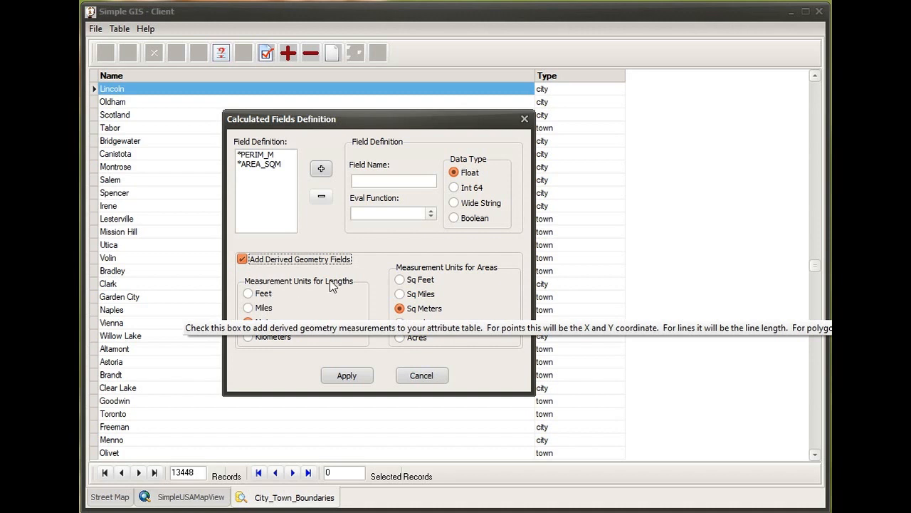
{"action": "left_click", "coordinate": [256, 311]}
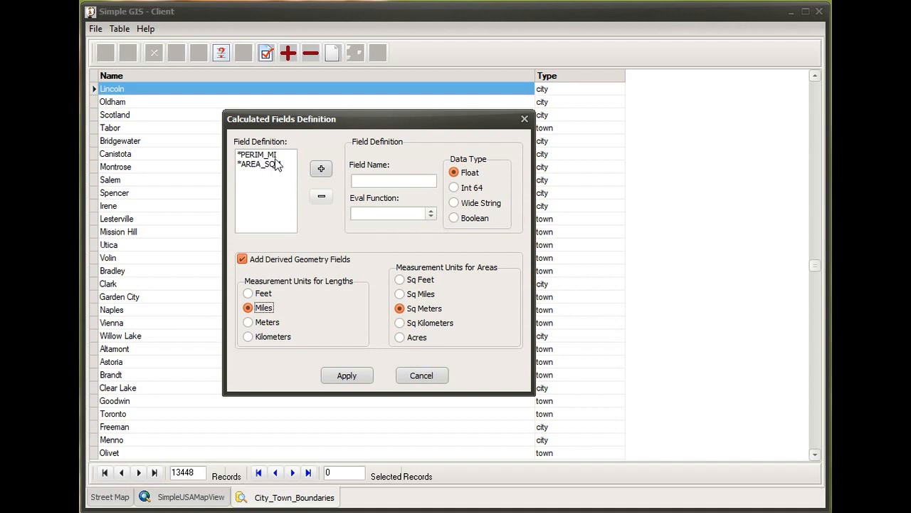
{"action": "left_click", "coordinate": [402, 339]}
{"action": "left_click", "coordinate": [358, 378]}
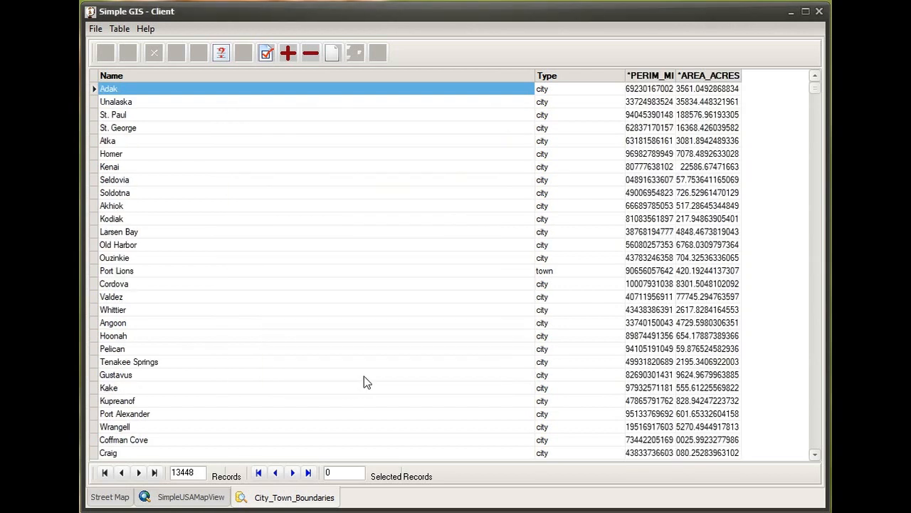
Widen the *PERIM_MI and *AREA_ACRES columns to fit their full values and check several records.
{"action": "left_click", "coordinate": [683, 76]}
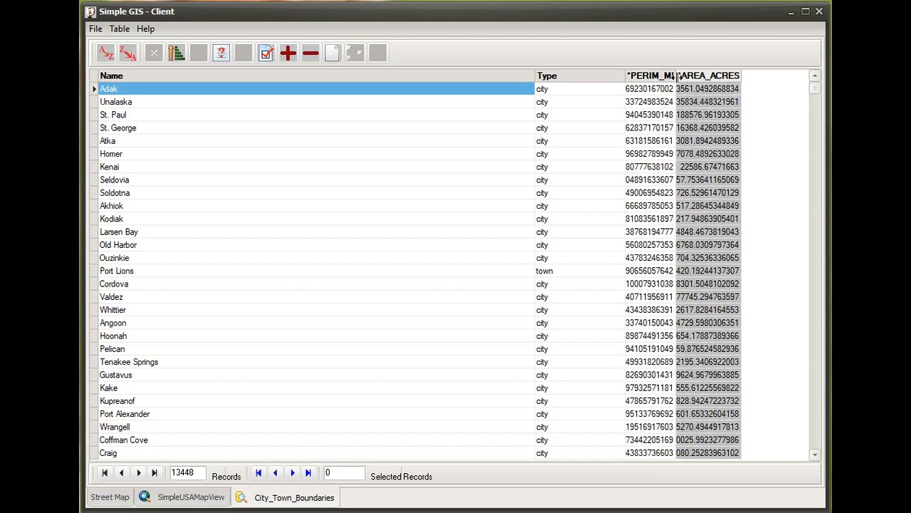
{"action": "left_click_drag", "start_coordinate": [675, 75], "coordinate": [702, 76]}
{"action": "left_click_drag", "start_coordinate": [766, 75], "coordinate": [789, 76]}
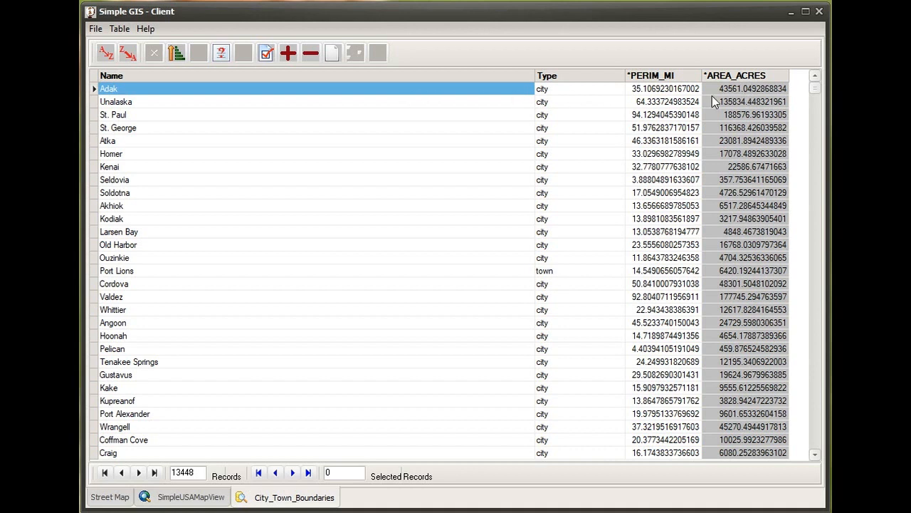
{"action": "left_click", "coordinate": [671, 101]}
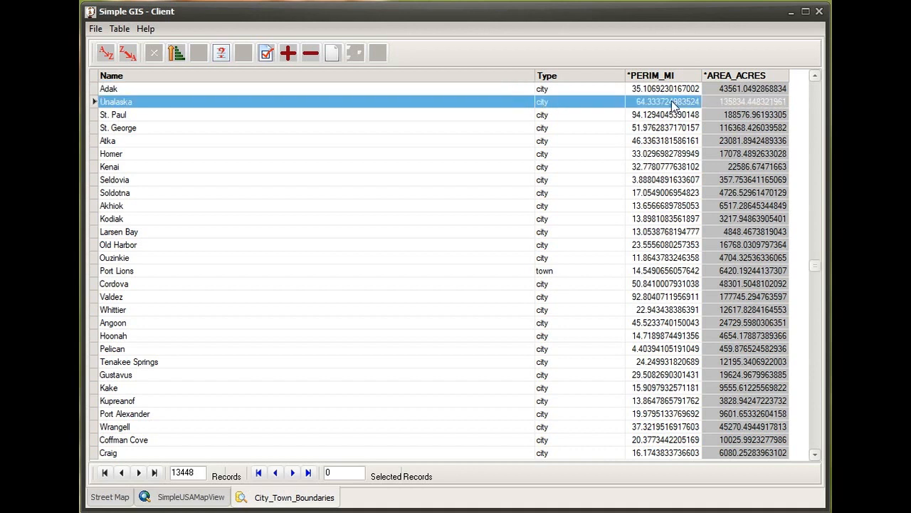
{"action": "left_click", "coordinate": [687, 93]}
{"action": "left_click", "coordinate": [725, 116]}
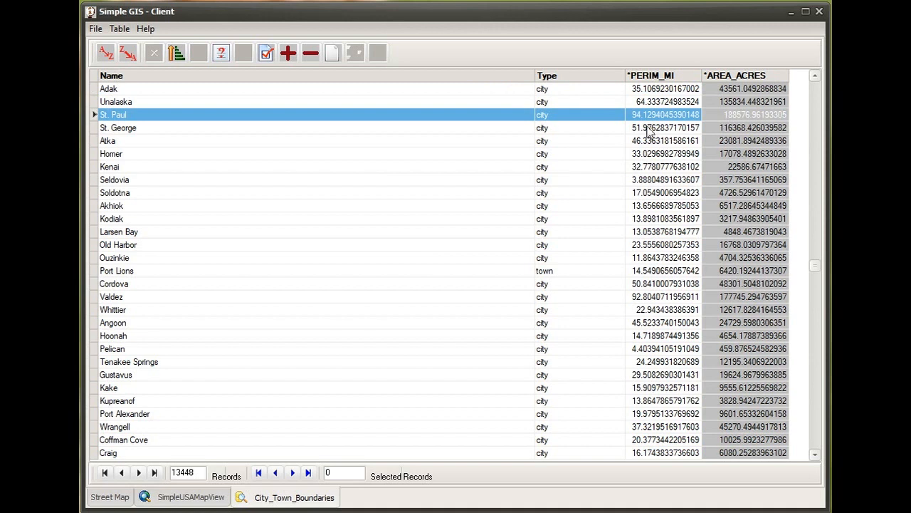
{"action": "left_click", "coordinate": [643, 249]}
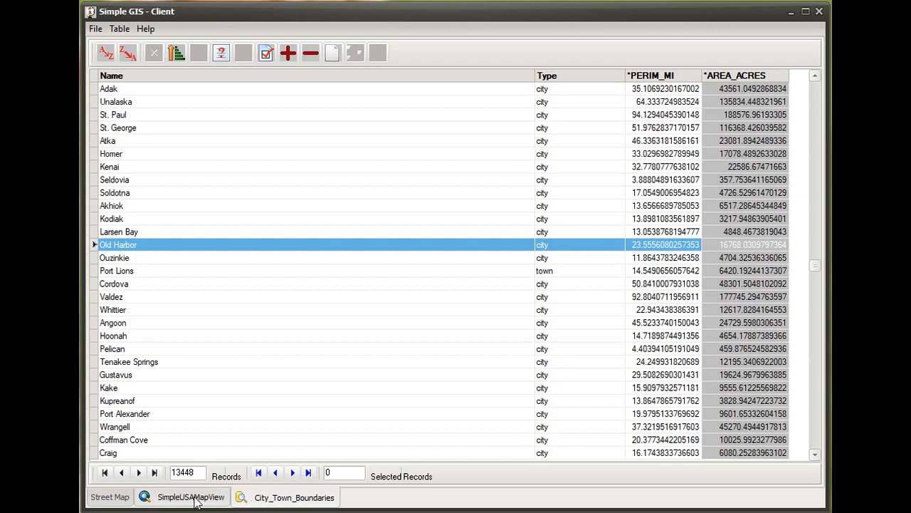
Return to the SimpleUSAMapView map and identify the Lincoln boundary to read its perimeter and area.
{"action": "left_click", "coordinate": [191, 497]}
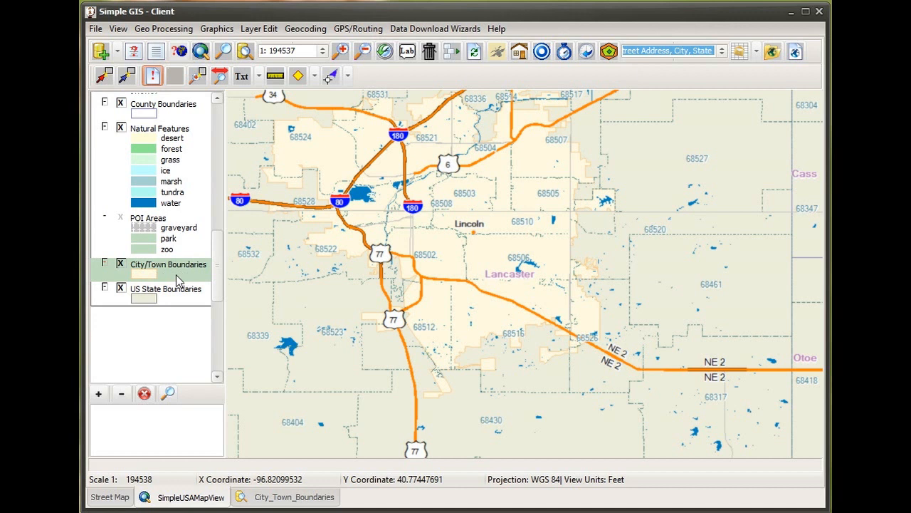
{"action": "left_click", "coordinate": [153, 77]}
{"action": "left_click", "coordinate": [499, 251]}
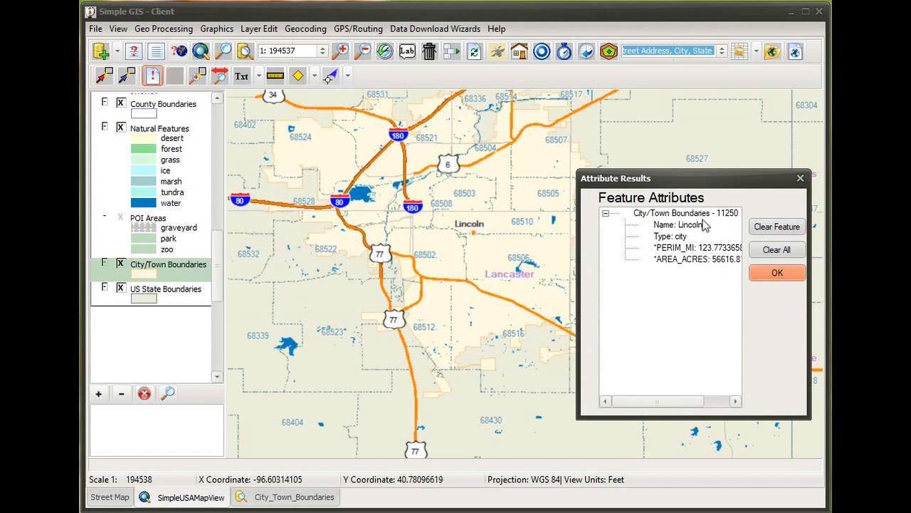
{"action": "left_click_drag", "start_coordinate": [676, 401], "coordinate": [701, 401]}
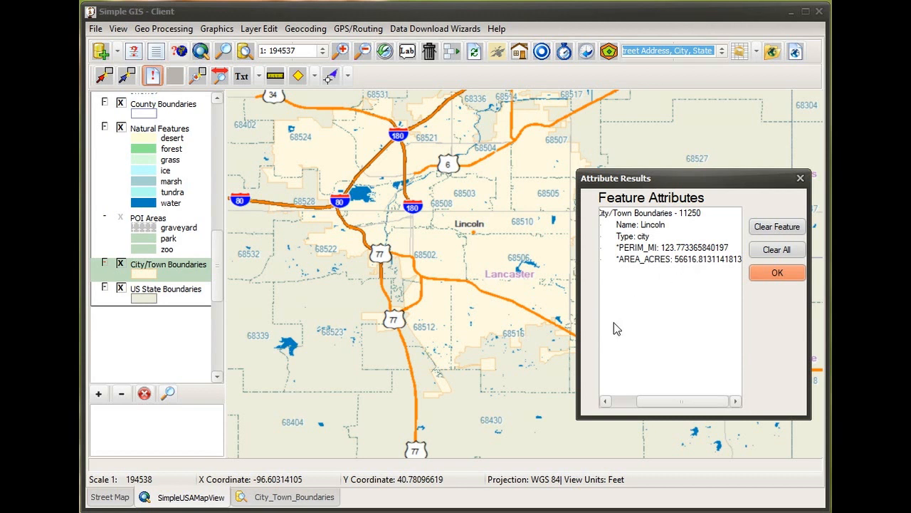
{"action": "left_click", "coordinate": [768, 278]}
Query the western part of Lincoln along Interstate 80 for its city boundary attributes.
{"action": "left_click_drag", "start_coordinate": [497, 205], "coordinate": [540, 302]}
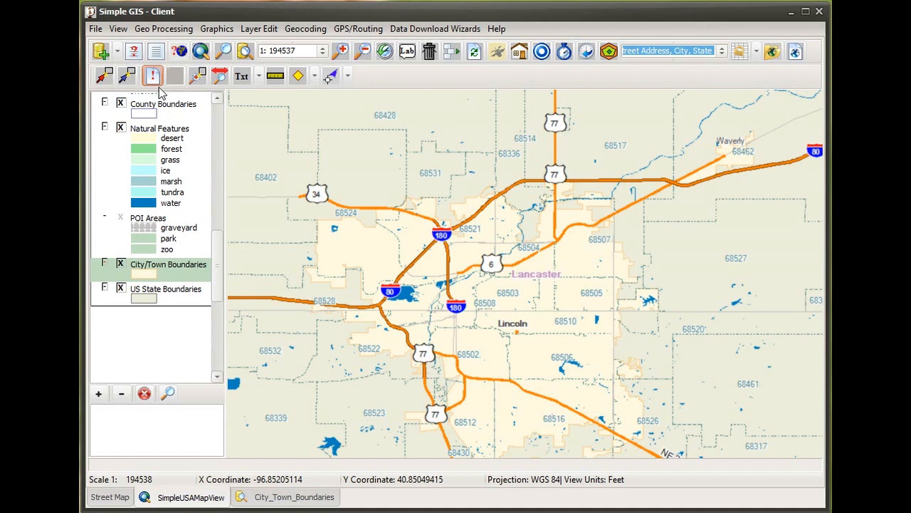
{"action": "left_click", "coordinate": [351, 304]}
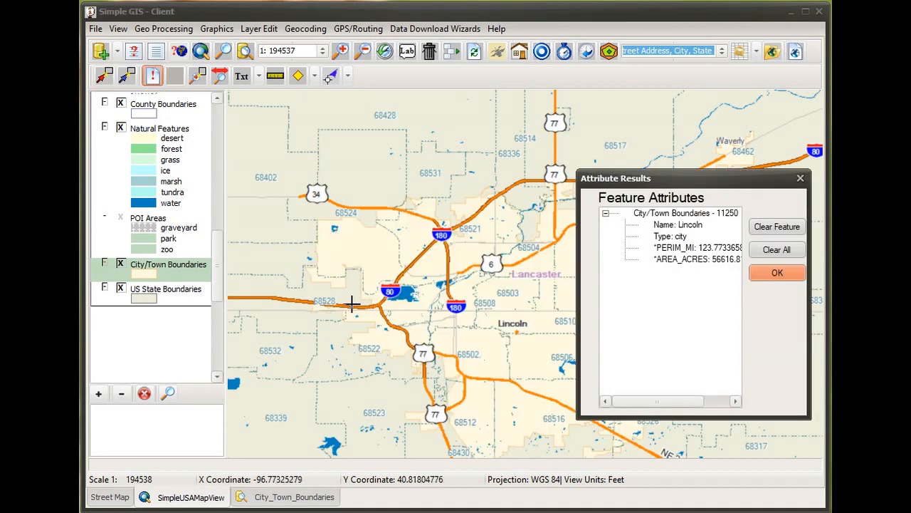
{"action": "left_click", "coordinate": [328, 306]}
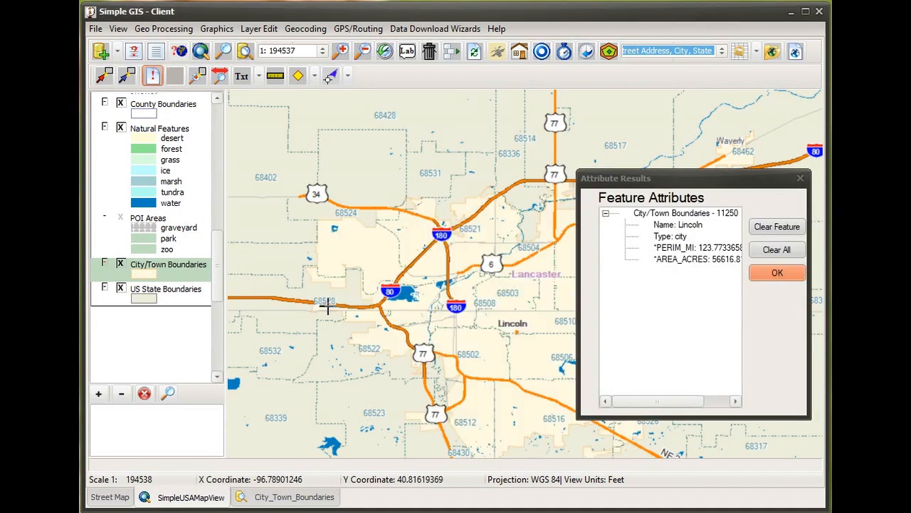
{"action": "left_click", "coordinate": [761, 274]}
Identify the Waverly city boundary northeast of Lincoln and read its perimeter and area attributes.
{"action": "left_click_drag", "start_coordinate": [686, 301], "coordinate": [474, 348]}
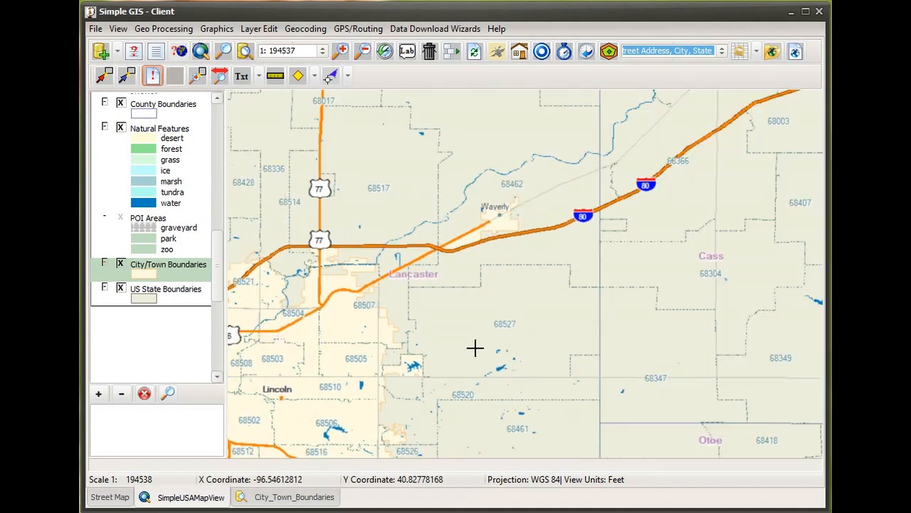
{"action": "left_click", "coordinate": [503, 223]}
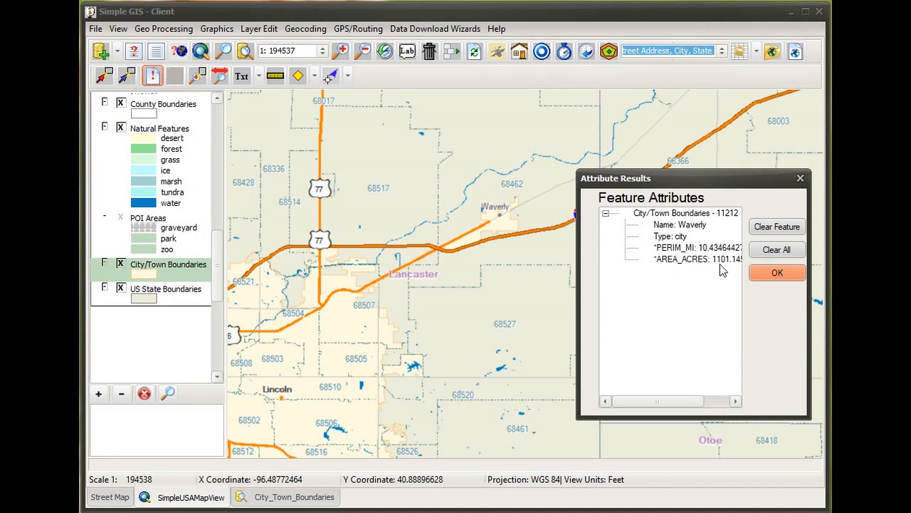
{"action": "mouse_move", "coordinate": [688, 397]}
{"action": "left_mouse_down"}
{"action": "mouse_move", "coordinate": [714, 395]}
{"action": "mouse_move", "coordinate": [685, 401]}
{"action": "left_mouse_up"}
{"action": "left_click", "coordinate": [761, 275]}
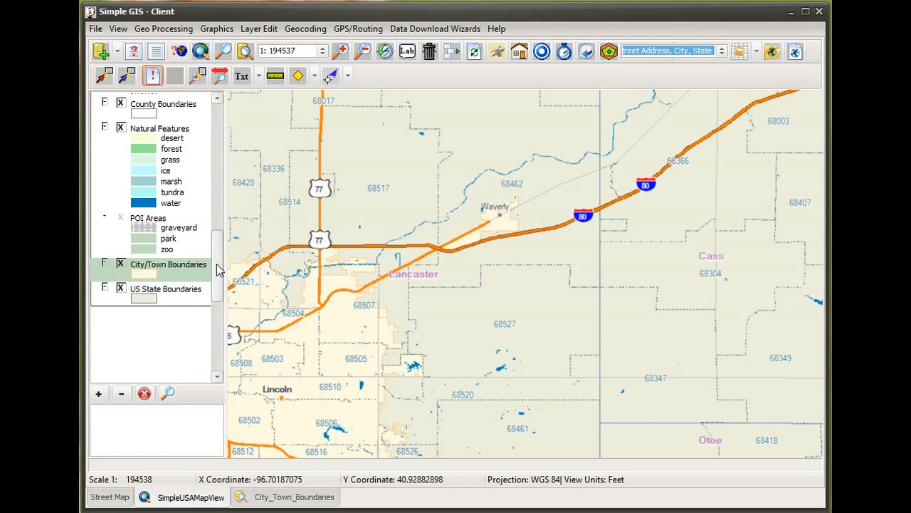
Select the Cities layer in the Cities/Towns group and open its attribute table.
{"action": "left_click_drag", "start_coordinate": [219, 268], "coordinate": [225, 191]}
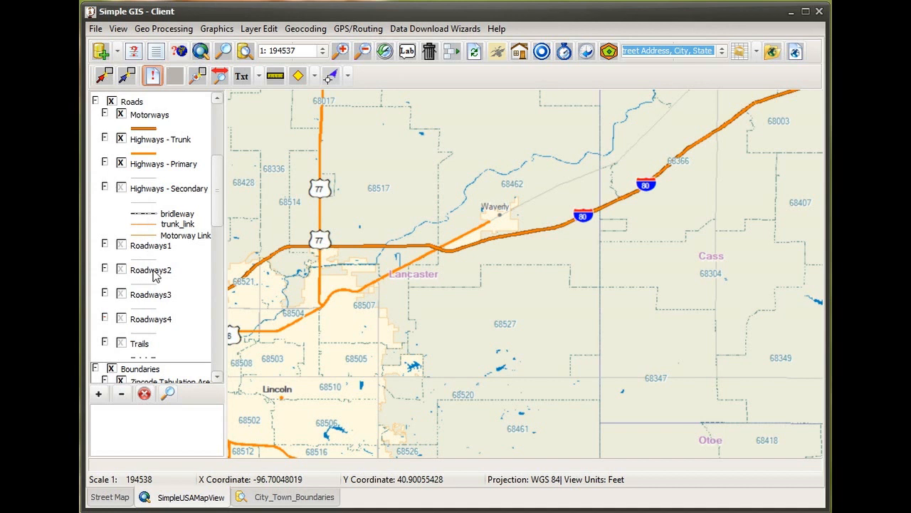
{"action": "left_click_drag", "start_coordinate": [219, 224], "coordinate": [232, 162]}
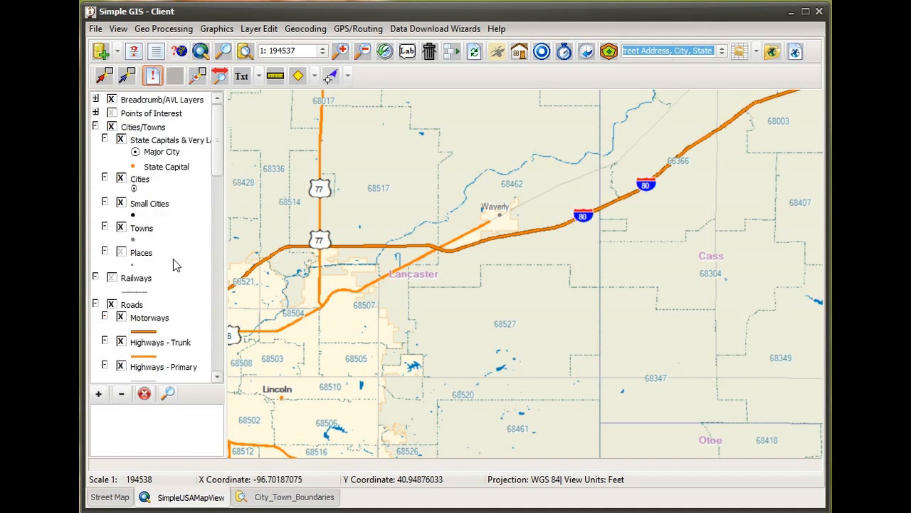
{"action": "left_click", "coordinate": [158, 182]}
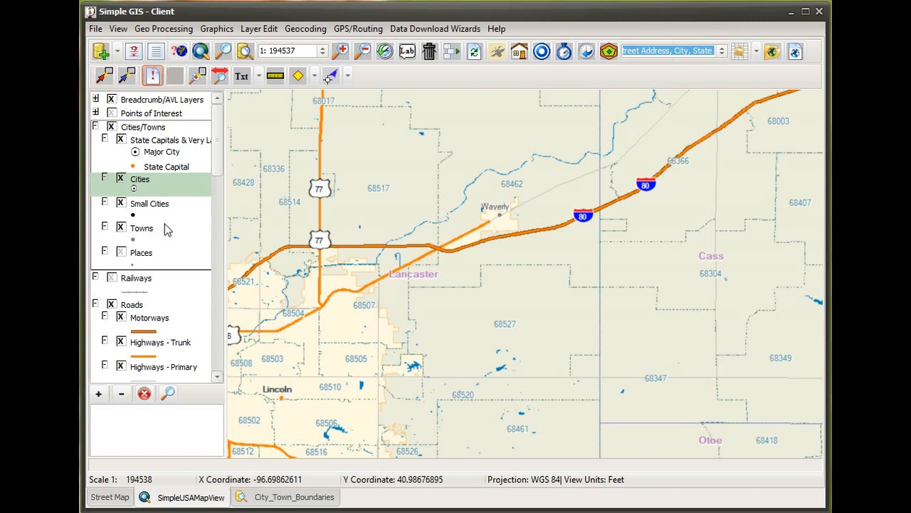
{"action": "left_click", "coordinate": [157, 53]}
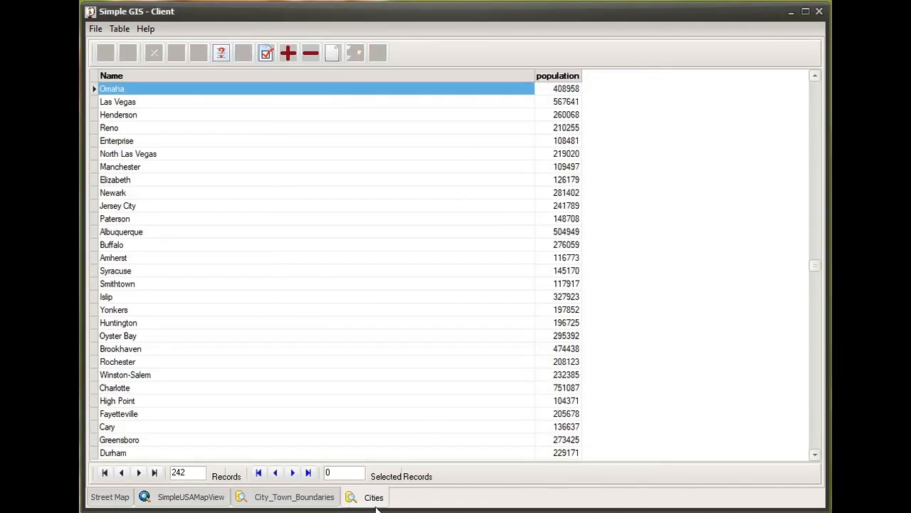
Add derived geometry fields to the Cities table with point coordinates in decimal degrees, and widen the new coordinate columns.
{"action": "left_click", "coordinate": [119, 29]}
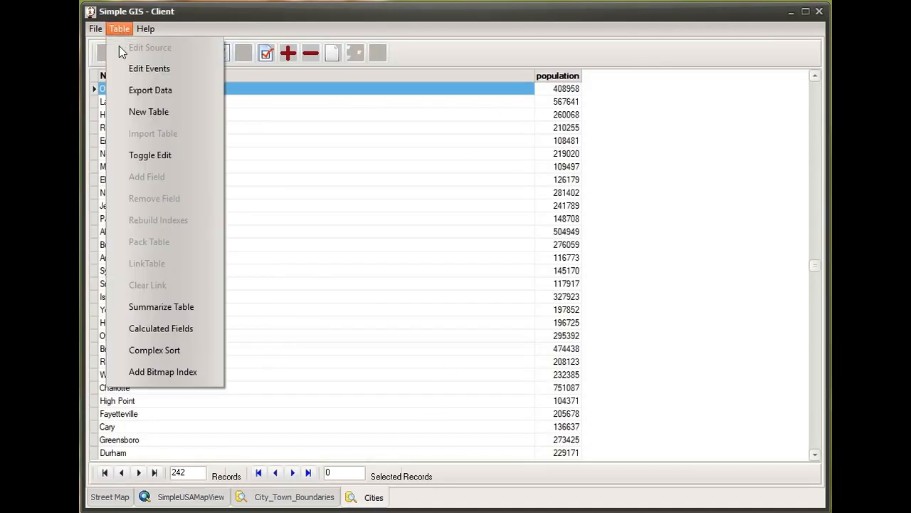
{"action": "left_click", "coordinate": [169, 329]}
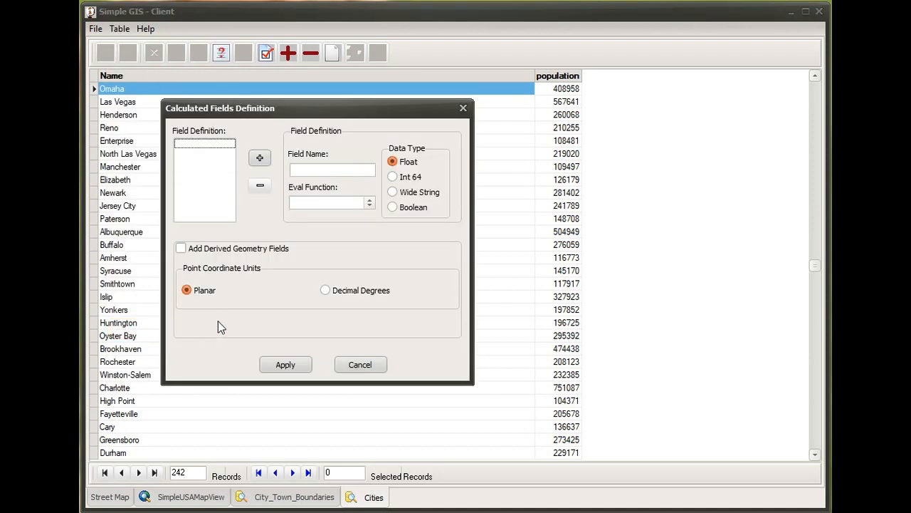
{"action": "left_click", "coordinate": [182, 249]}
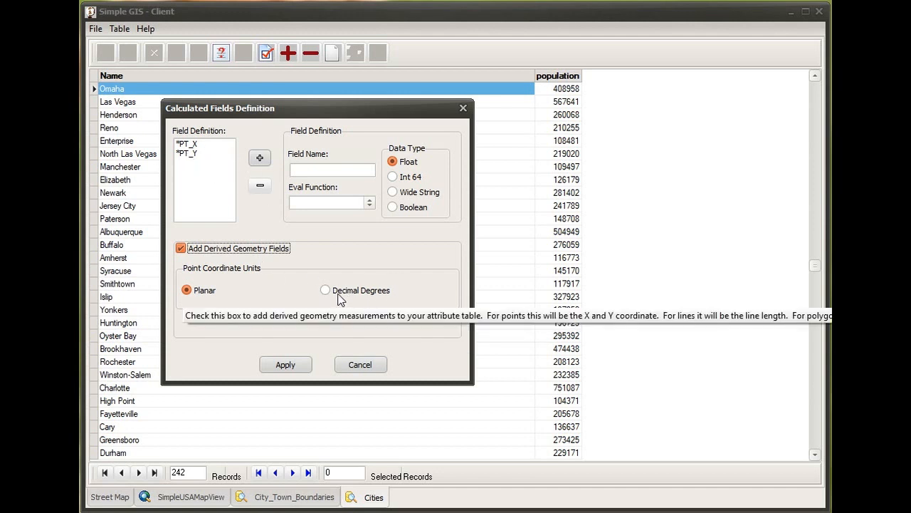
{"action": "left_click", "coordinate": [328, 292]}
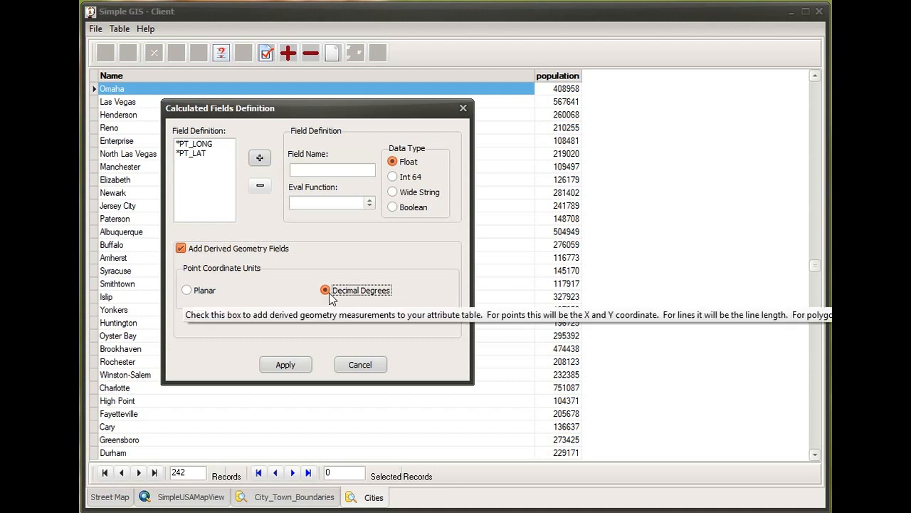
{"action": "left_click", "coordinate": [306, 368]}
{"action": "left_click_drag", "start_coordinate": [631, 76], "coordinate": [716, 78]}
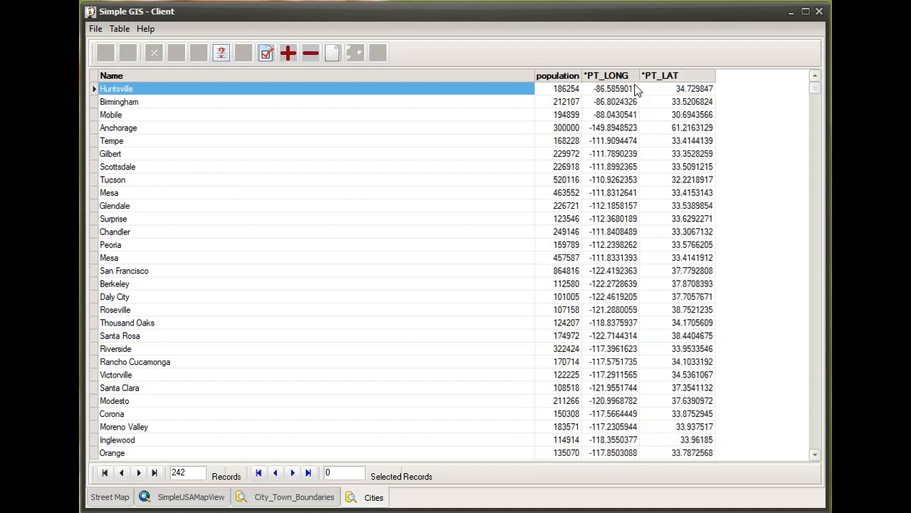